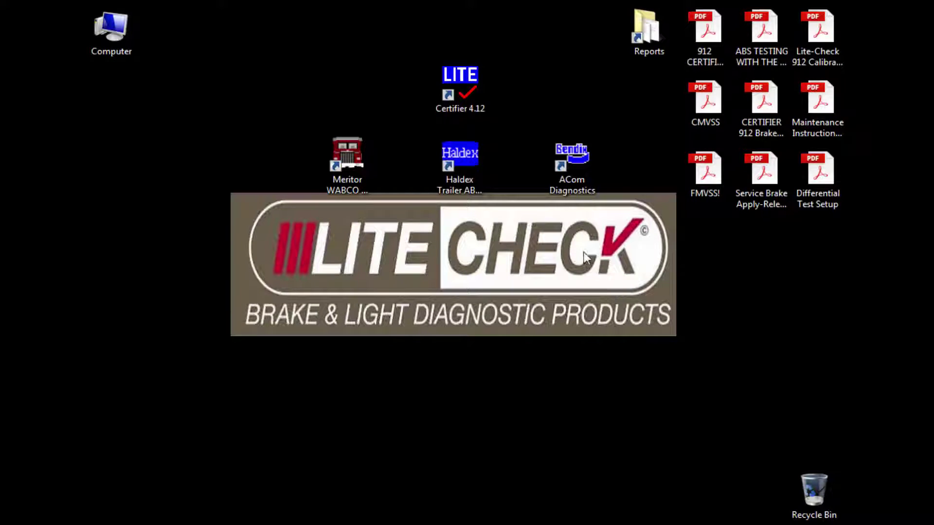
# Launch Lite-Check Certifier 912 version 4.12 from its desktop shortcut.
pyautogui.doubleClick(460, 88)
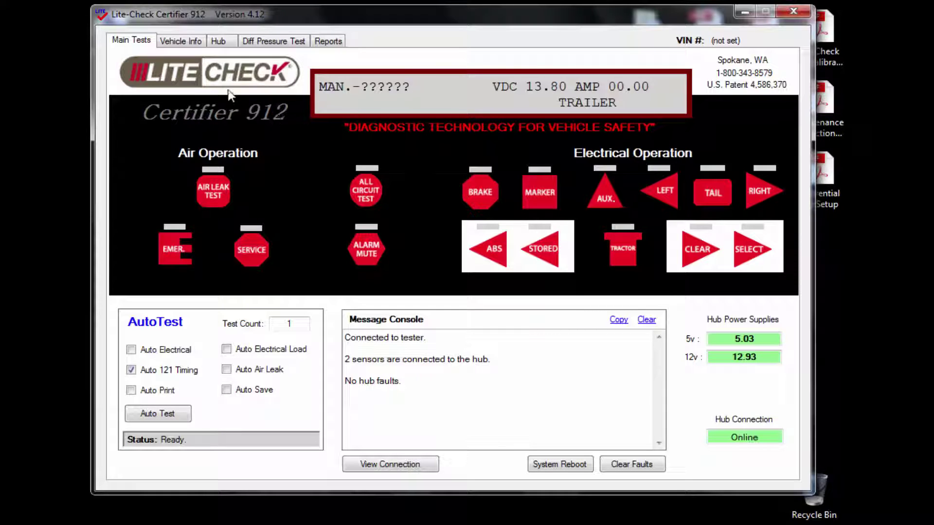
# On the Vehicle Info tab, enter VIN 987611, customer Lite-Check and the operator's name.
pyautogui.click(187, 41)
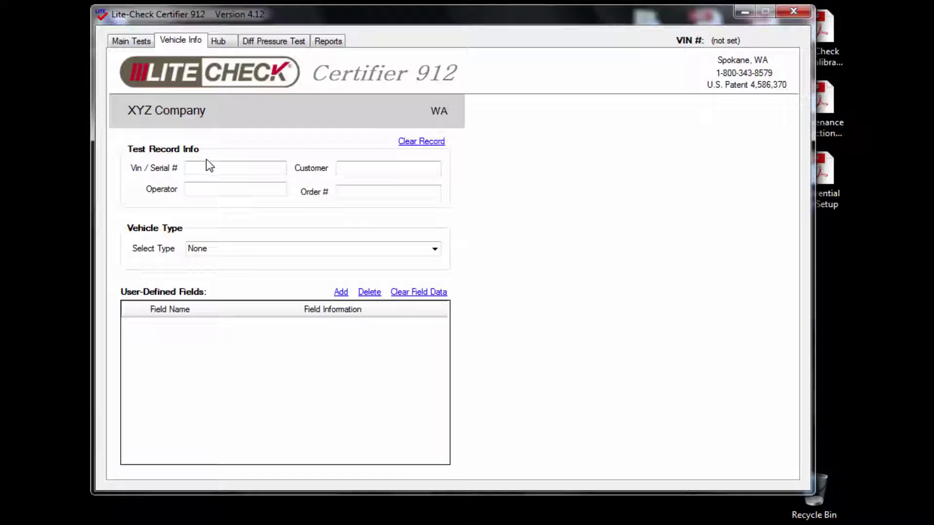
pyautogui.click(209, 169)
pyautogui.write('987611')
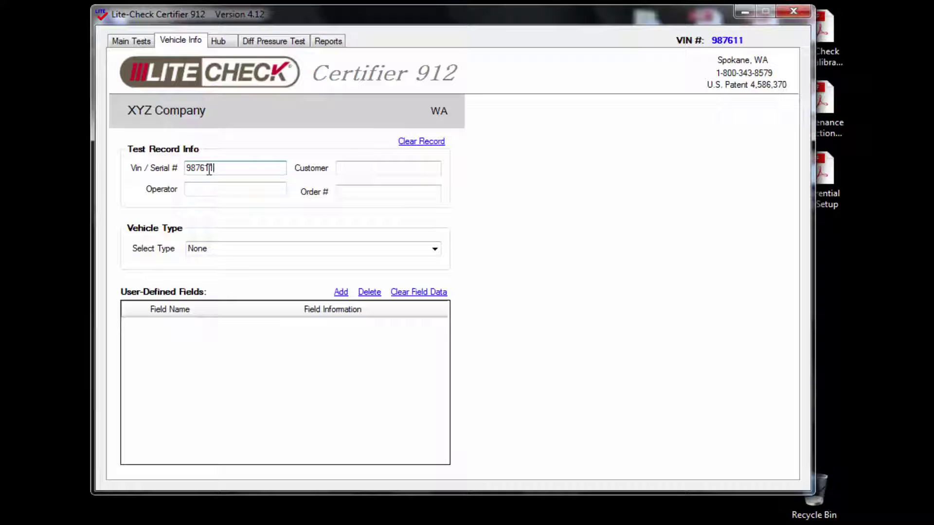
pyautogui.click(348, 167)
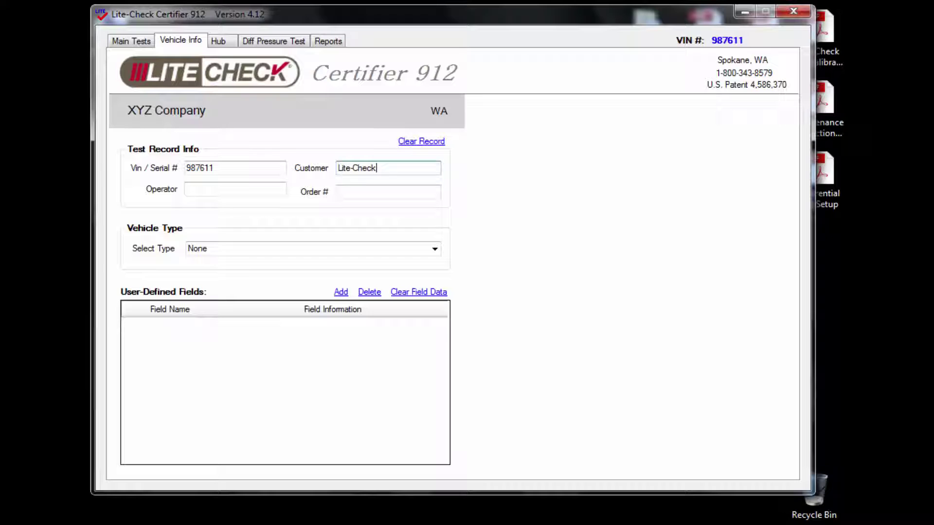
pyautogui.click(280, 189)
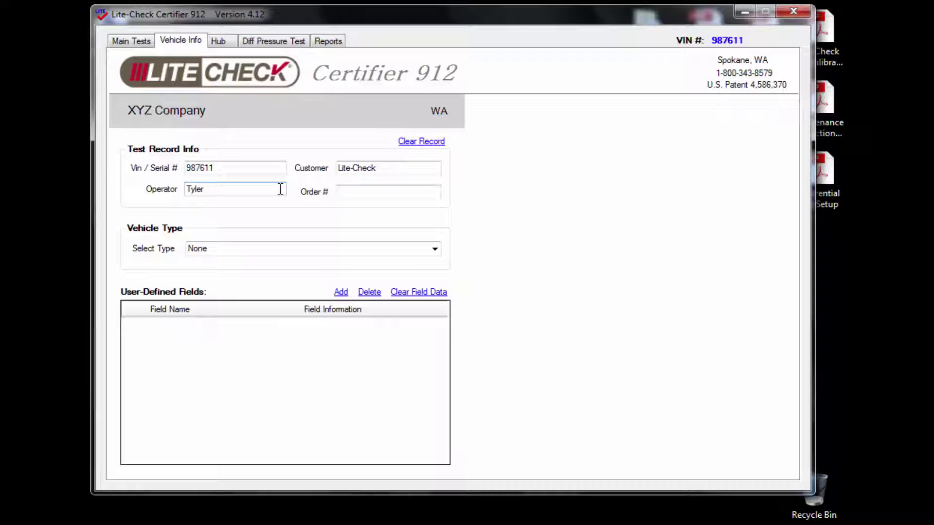
# Set the vehicle type to 'Trailers not designed to tow another vehicle'.
pyautogui.click(299, 250)
pyautogui.click(435, 249)
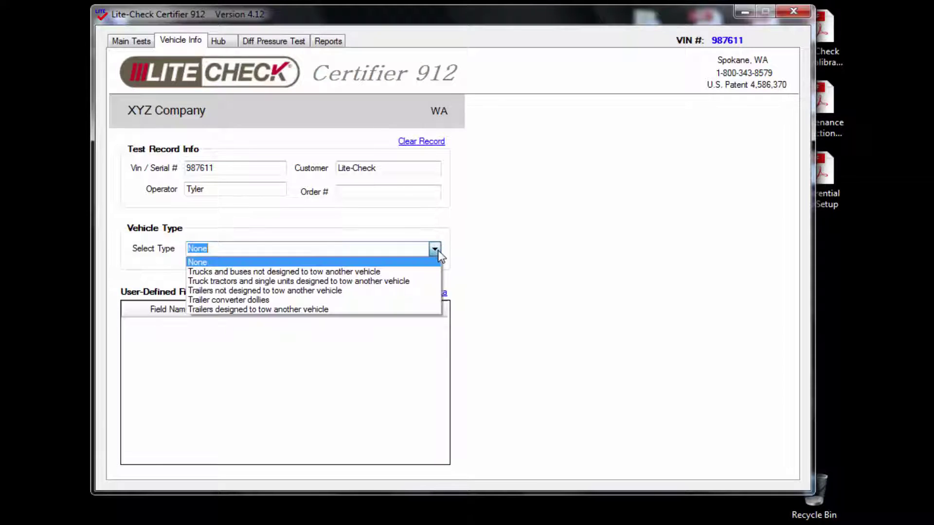
pyautogui.click(408, 292)
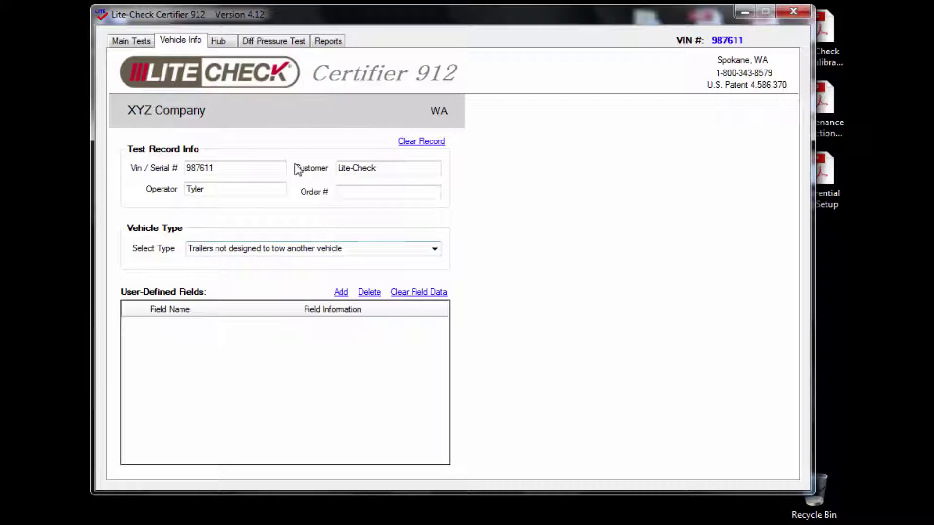
# On the Hub tab, set port 1's sensor location to Emer 1 and port 2's to Road 1.
pyautogui.click(219, 41)
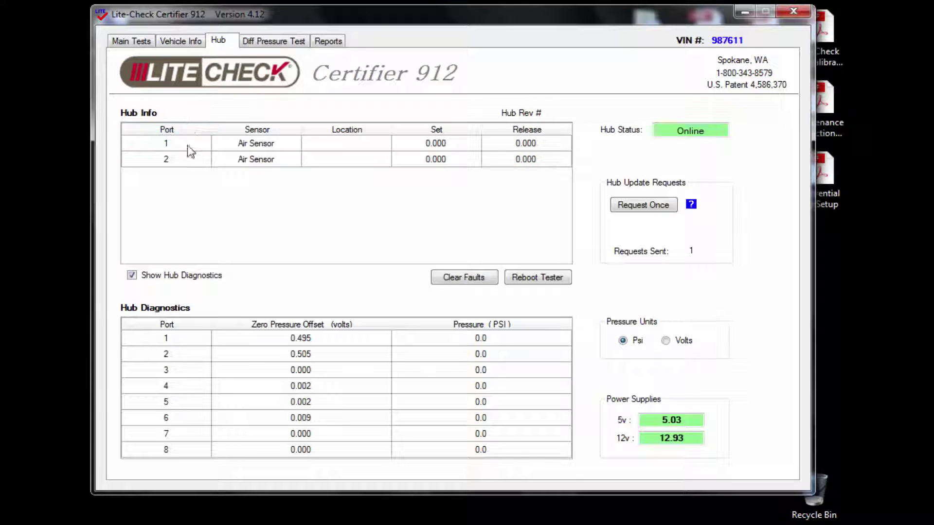
pyautogui.click(387, 144)
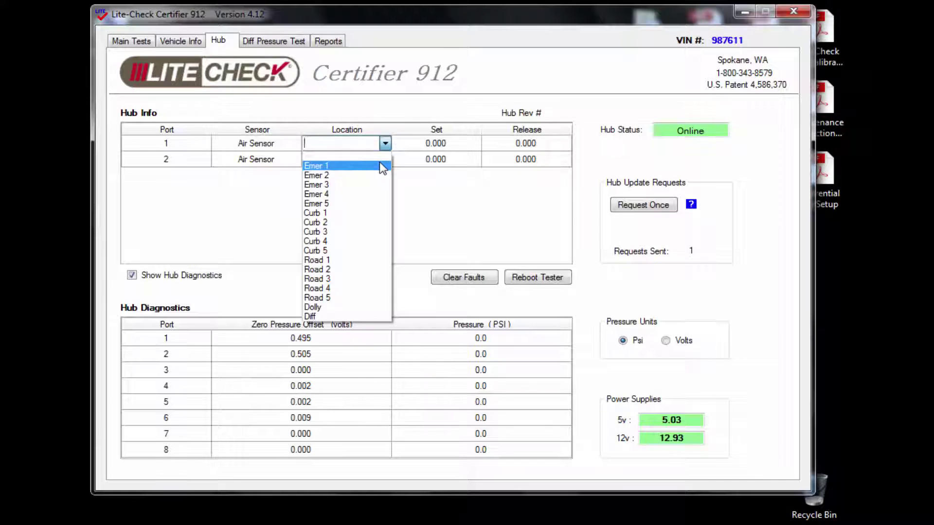
pyautogui.click(380, 166)
pyautogui.click(387, 163)
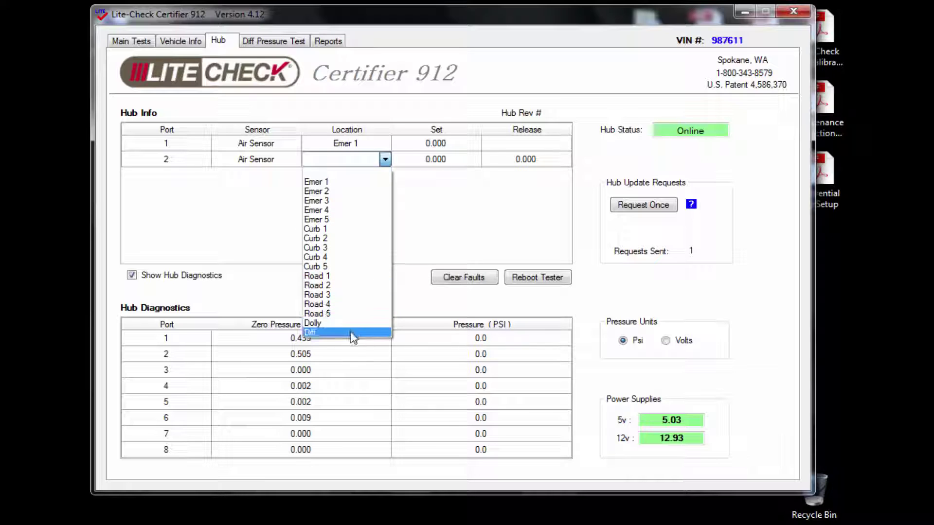
pyautogui.click(349, 276)
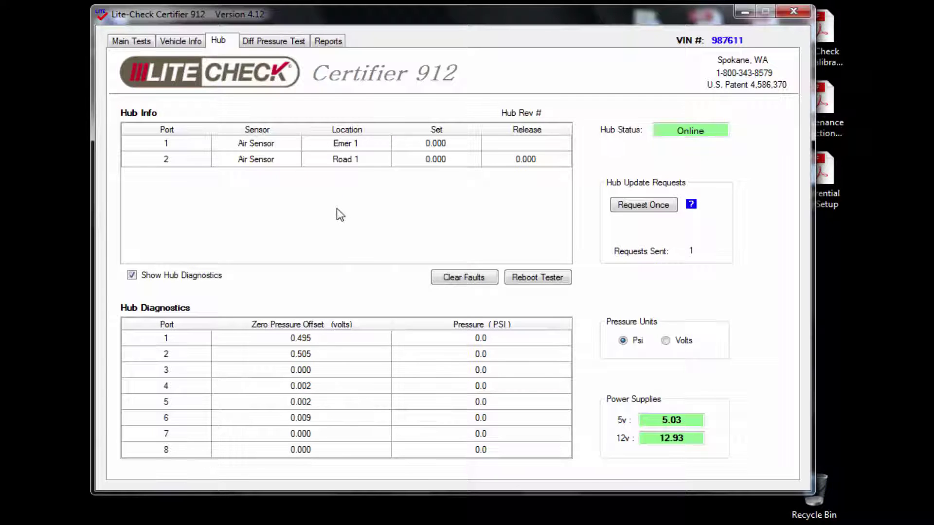
# Switch back to the Main Tests console.
pyautogui.click(129, 43)
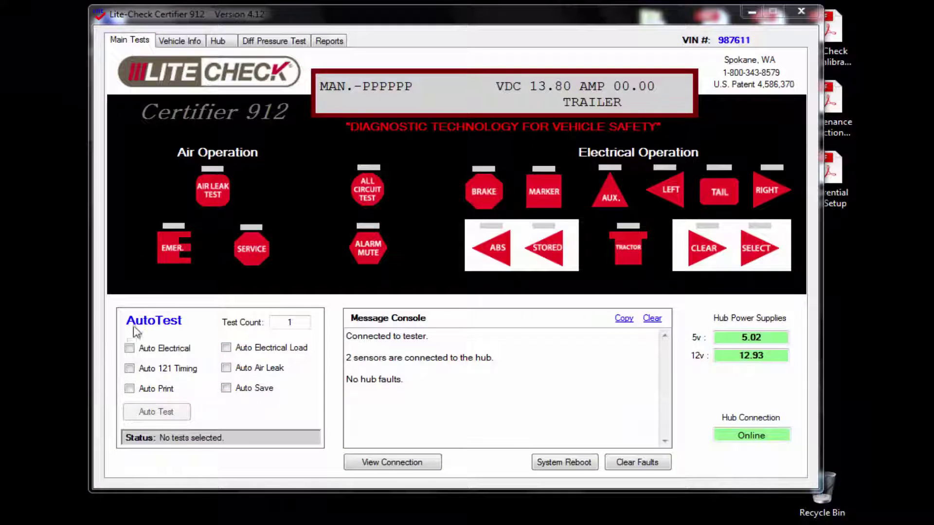
# Tick the Auto Electrical and Auto Air Leak tests for the automatic run.
pyautogui.click(129, 349)
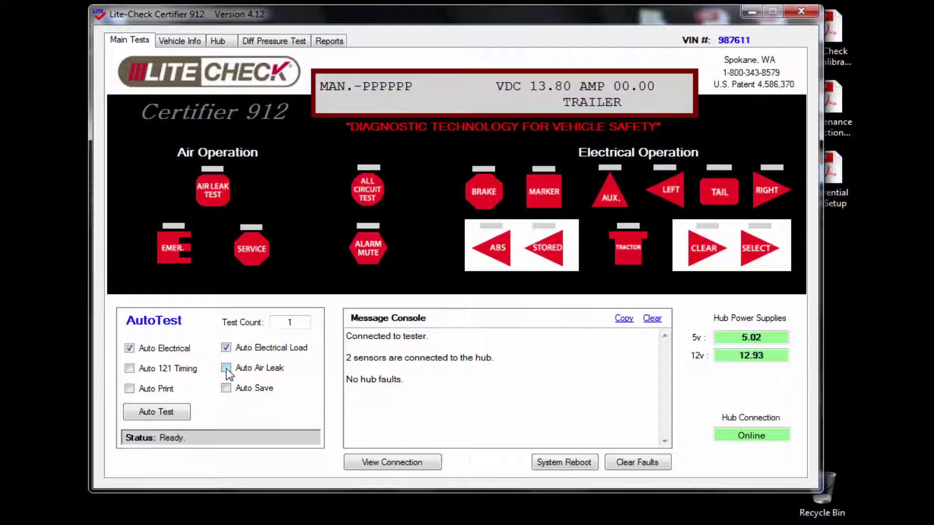
pyautogui.click(226, 369)
# Start the automatic test run, glance at the report, and return to Main Tests.
pyautogui.click(162, 418)
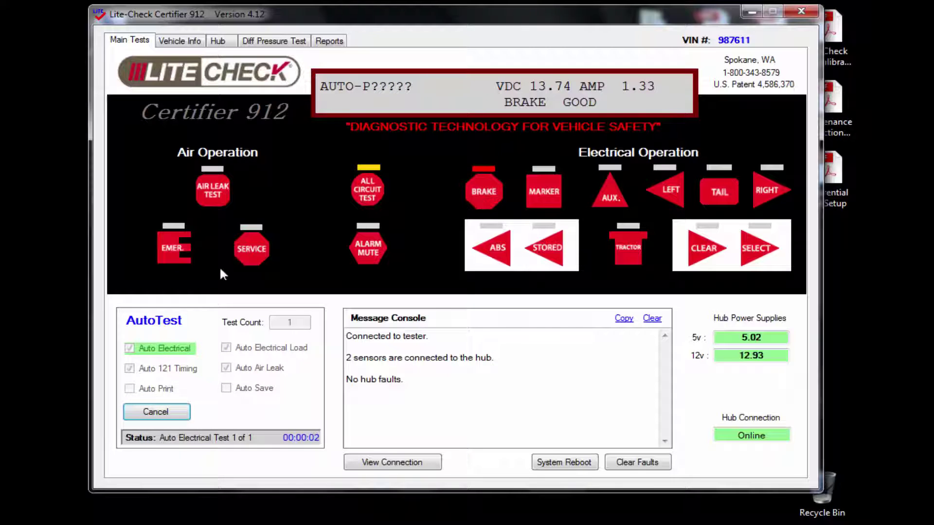
pyautogui.click(332, 43)
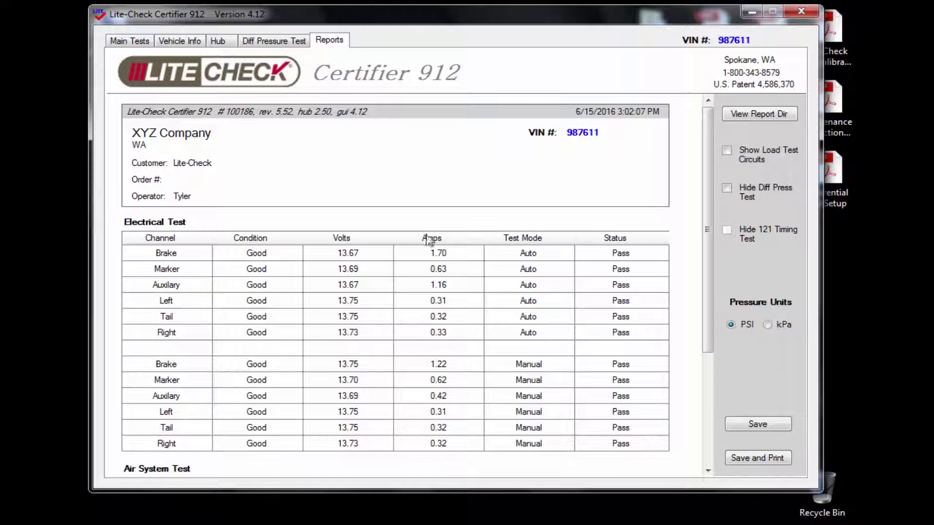
pyautogui.click(132, 42)
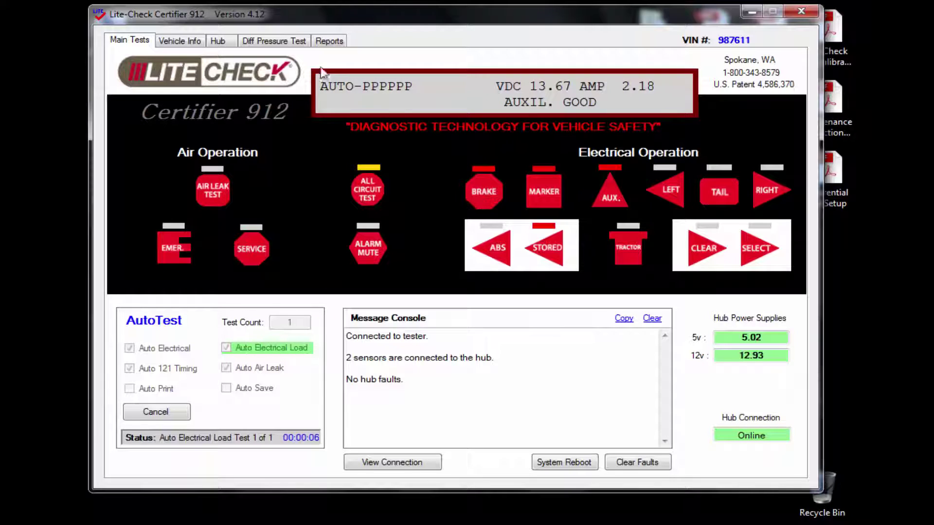
# In the trailer test report, enable Show Load Test Circuits to list per-circuit load results.
pyautogui.click(329, 42)
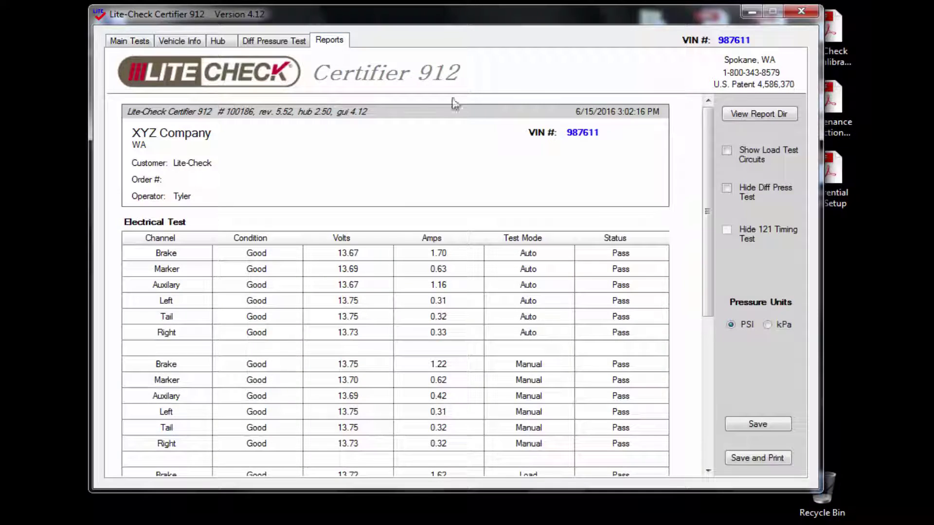
pyautogui.moveTo(706, 197); pyautogui.dragTo(708, 312)
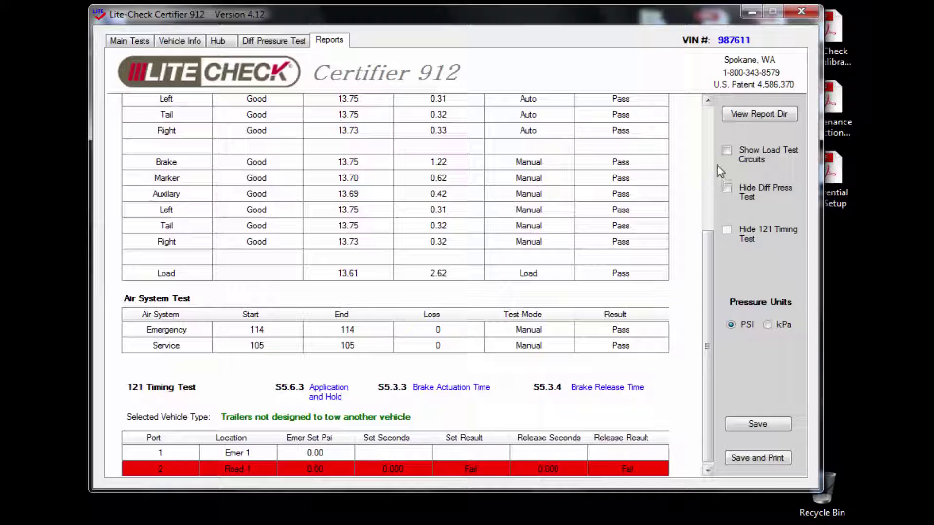
pyautogui.click(726, 150)
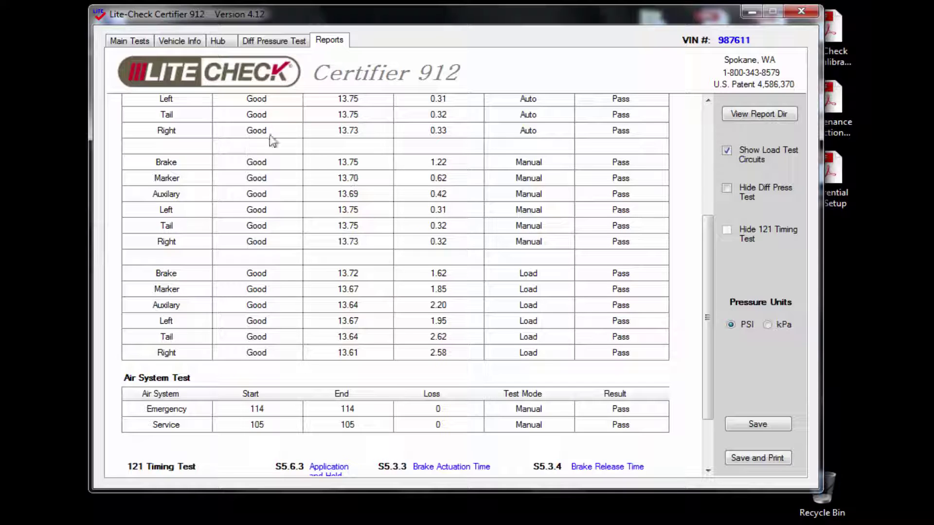
# Return to the Main Tests panel as the automatic run finishes.
pyautogui.click(138, 40)
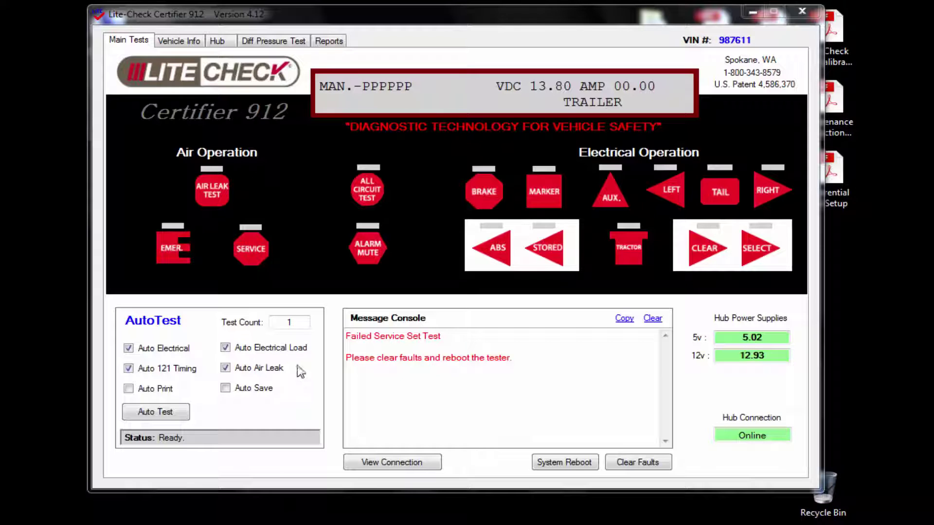
# Review the VIN 987611 trailer report, including air and 121 timing results, and save it.
pyautogui.click(329, 41)
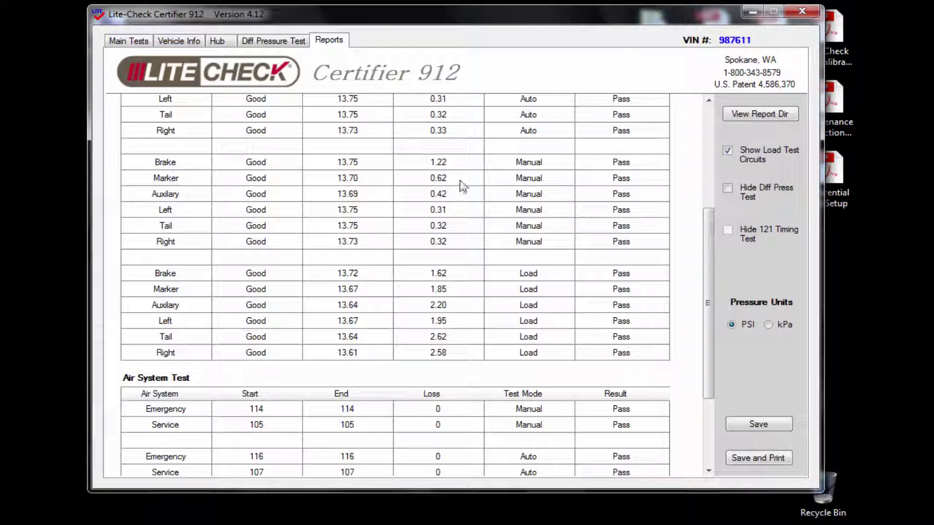
pyautogui.moveTo(708, 252); pyautogui.dragTo(709, 331)
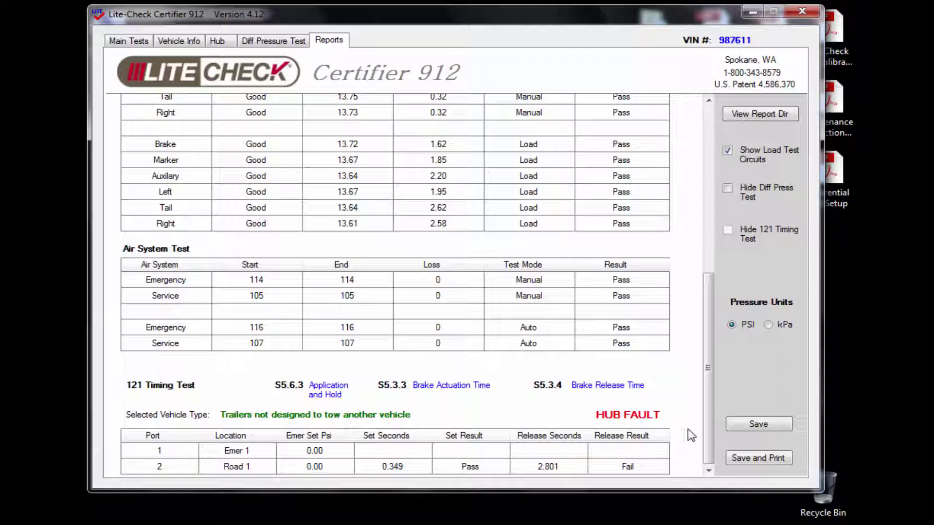
pyautogui.click(766, 422)
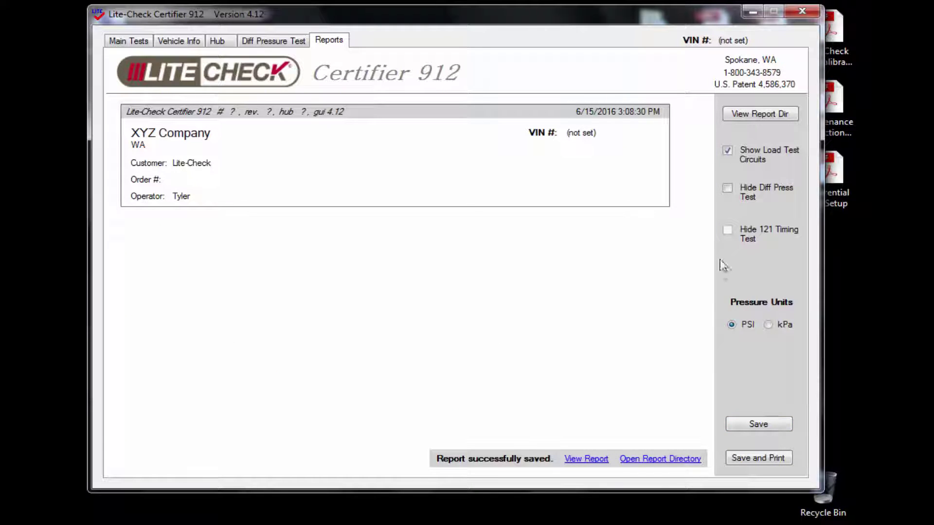
# Close the Certifier and open the Certifier_4.12 Reports folder from the desktop.
pyautogui.click(801, 12)
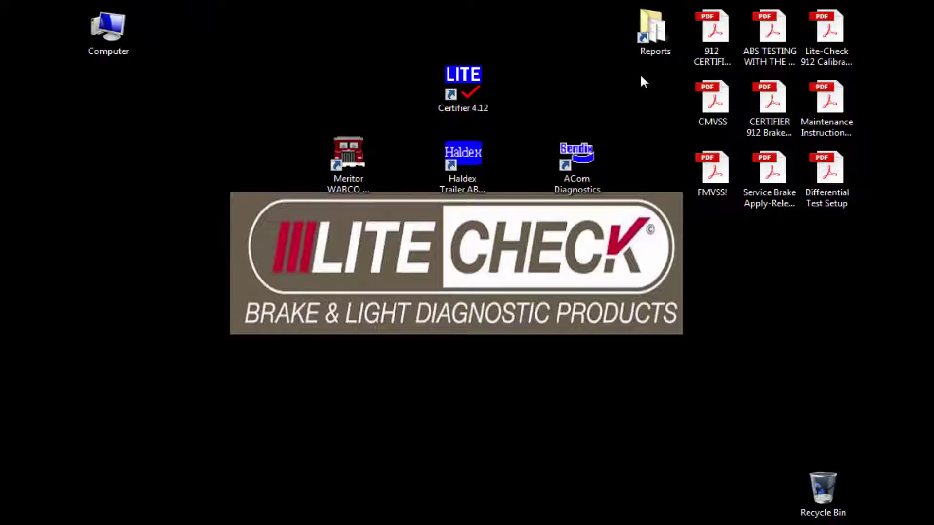
pyautogui.doubleClick(655, 28)
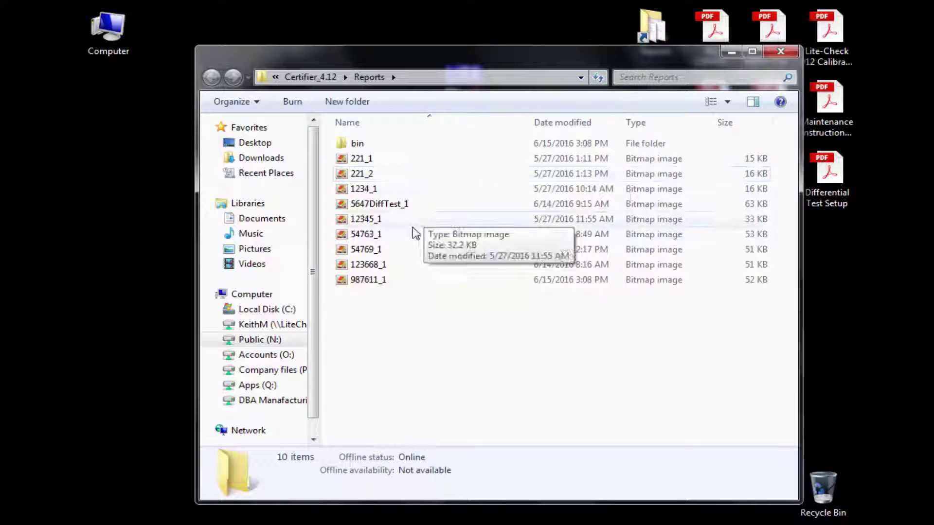
# Open 987611_1 in Photo Viewer, zoom in, and review from the header to the 121 Timing Test.
pyautogui.doubleClick(383, 281)
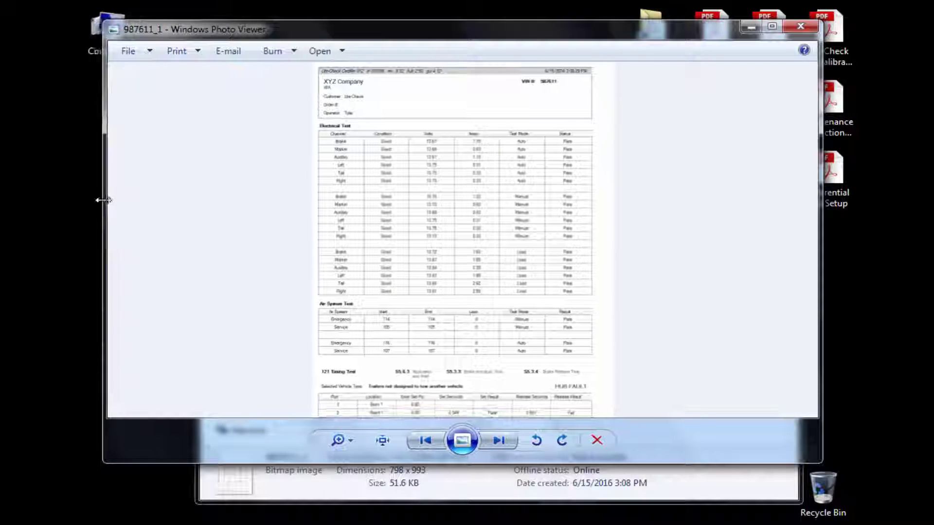
pyautogui.scroll(3, 422, 239)
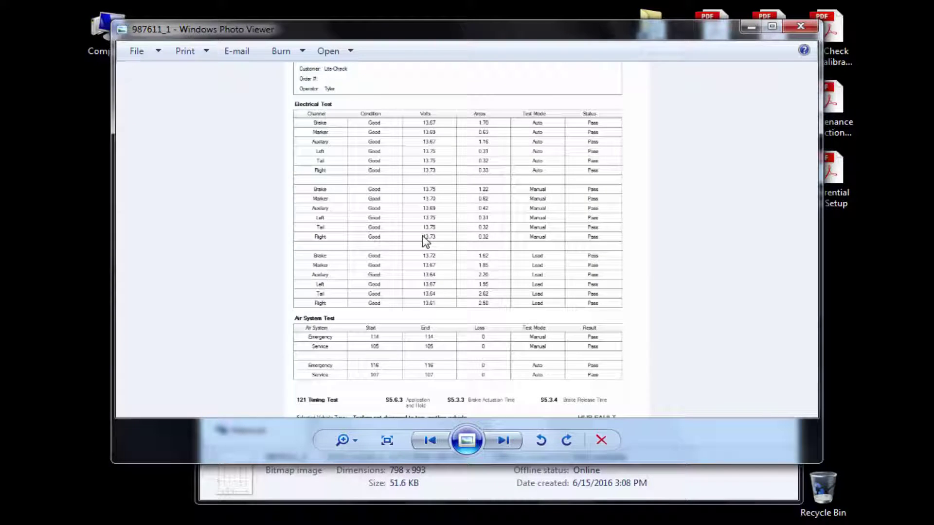
pyautogui.moveTo(444, 176); pyautogui.dragTo(442, 342)
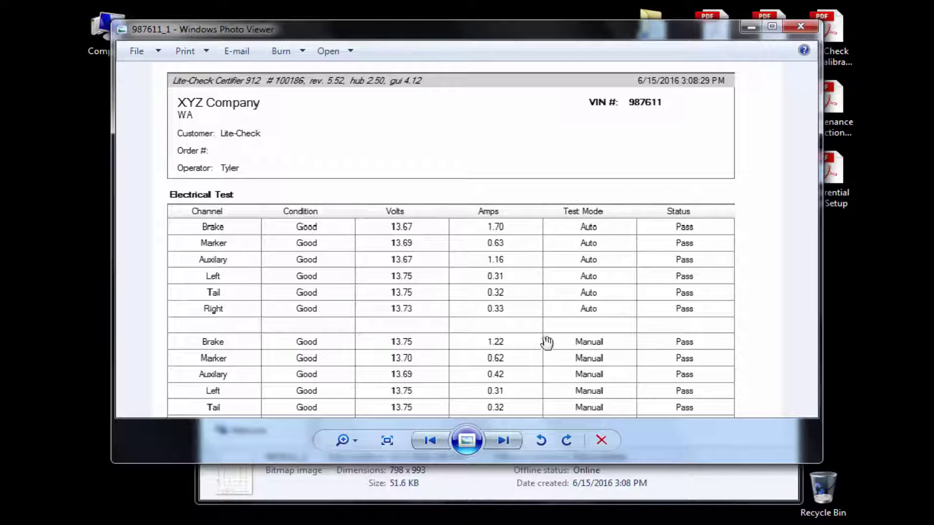
pyautogui.moveTo(546, 344); pyautogui.dragTo(532, 65)
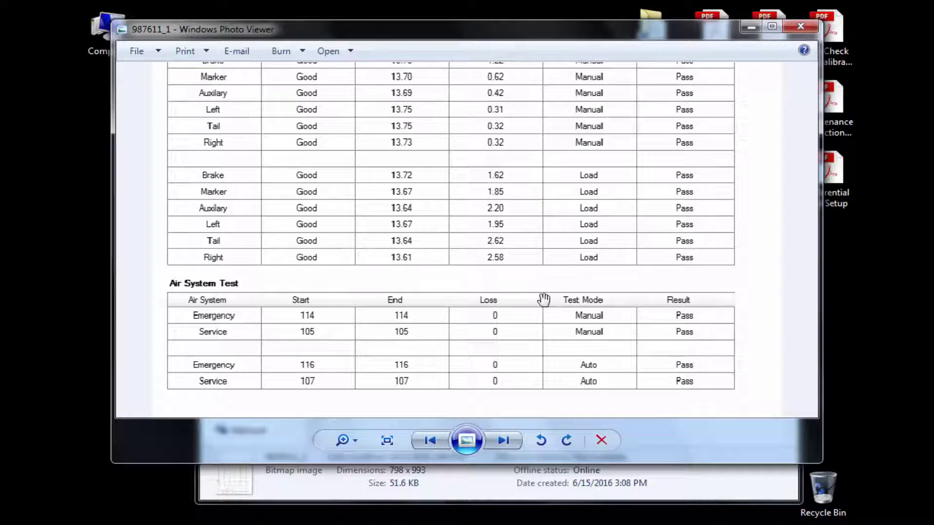
pyautogui.moveTo(542, 298); pyautogui.dragTo(536, 192)
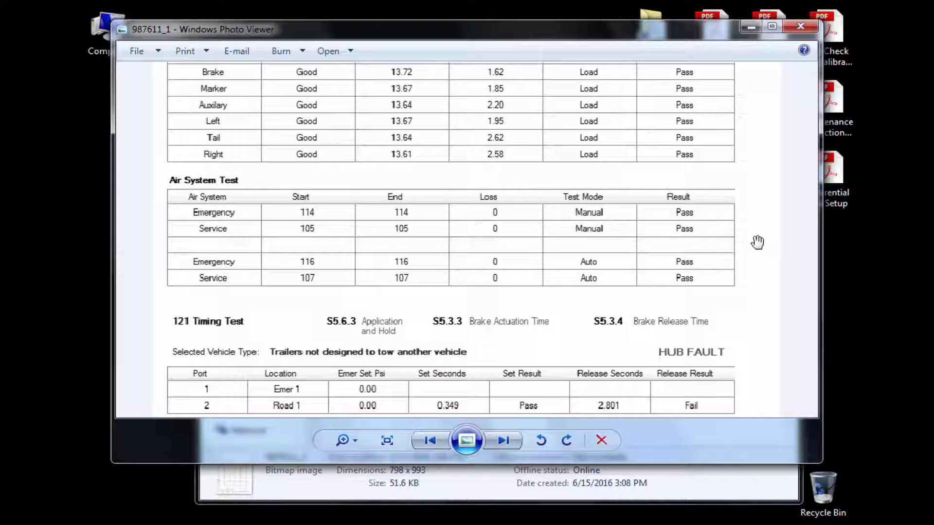
# Close Windows Photo Viewer and the Reports folder window, returning to the desktop's Lite-Check shortcuts.
pyautogui.click(799, 27)
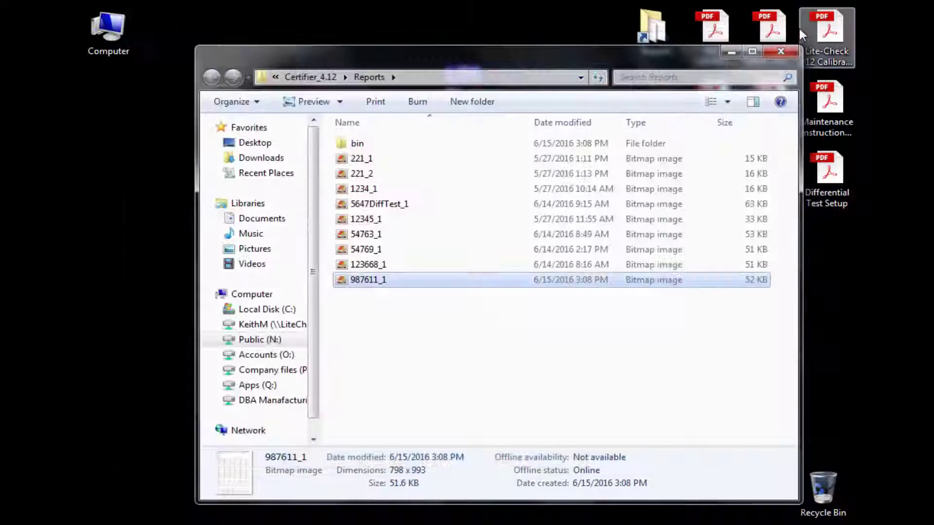
pyautogui.click(773, 51)
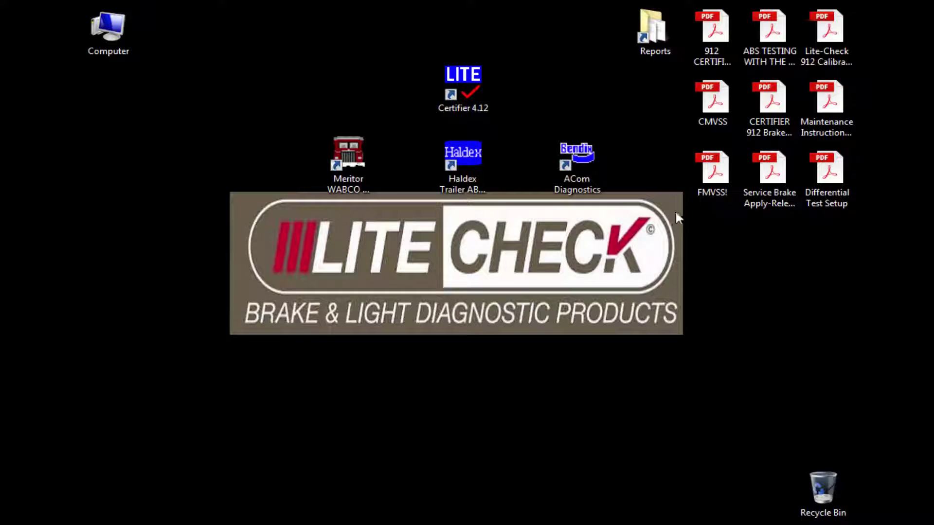